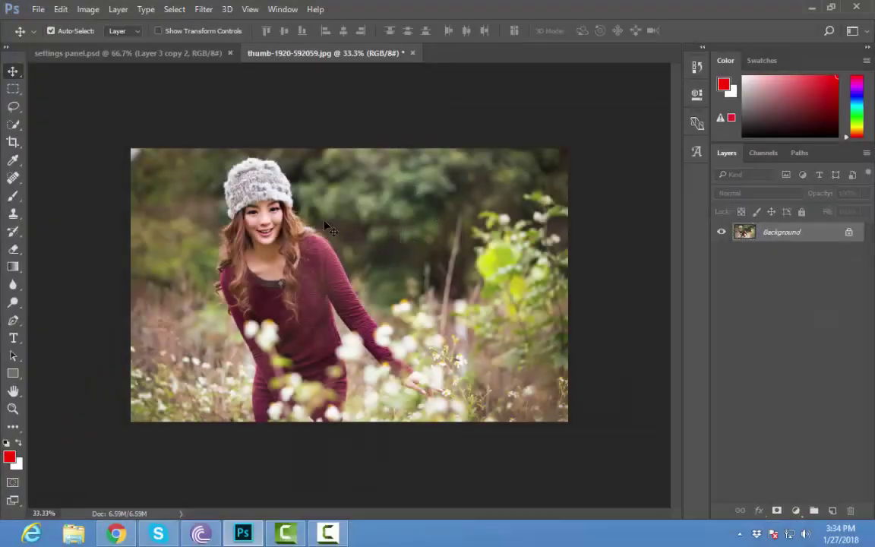
# - Convert the Background into an editable Layer 0
pyautogui.rightClick(724, 233)
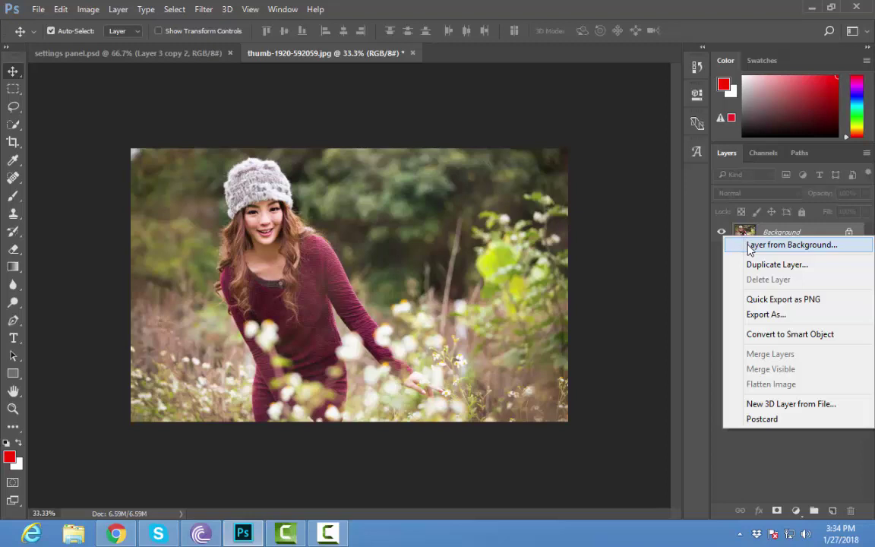
pyautogui.click(753, 245)
pyautogui.click(555, 172)
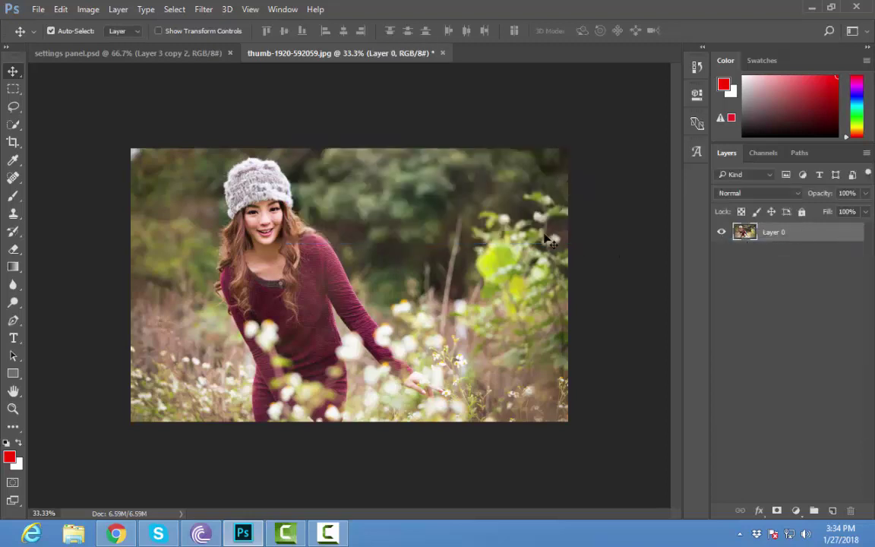
# - Add a Color Balance layer with midtones Cyan/Red 40 and Yellow/Blue 20
pyautogui.click(796, 510)
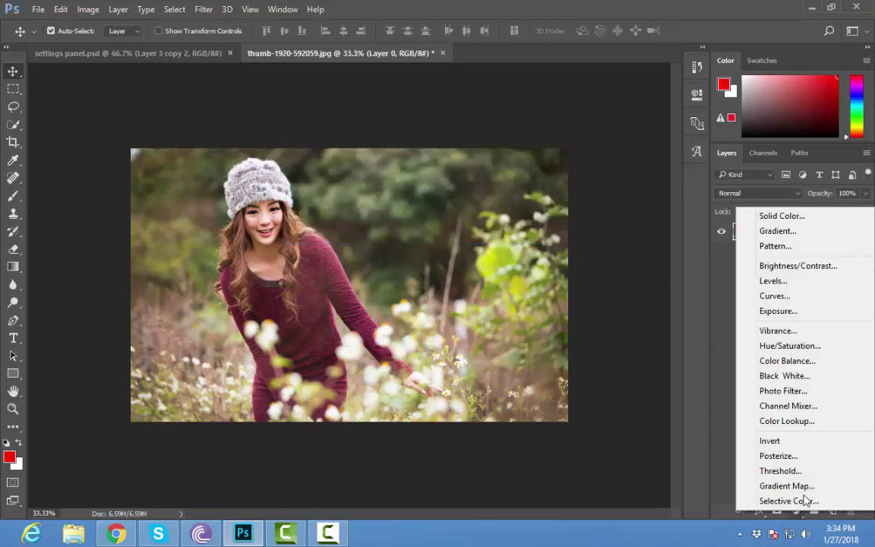
pyautogui.click(782, 357)
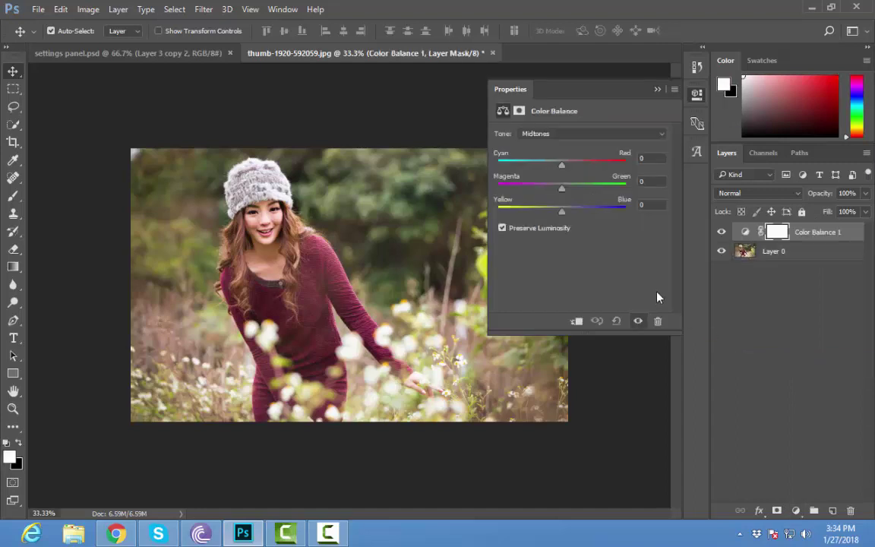
pyautogui.click(659, 158)
pyautogui.write('40')
pyautogui.press('Tab')
pyautogui.press('Tab')
pyautogui.write('20')
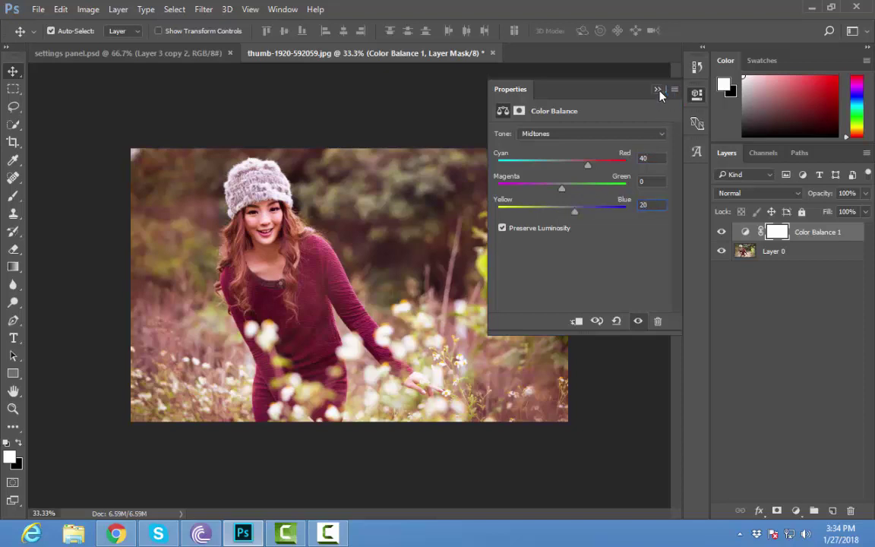
pyautogui.click(658, 90)
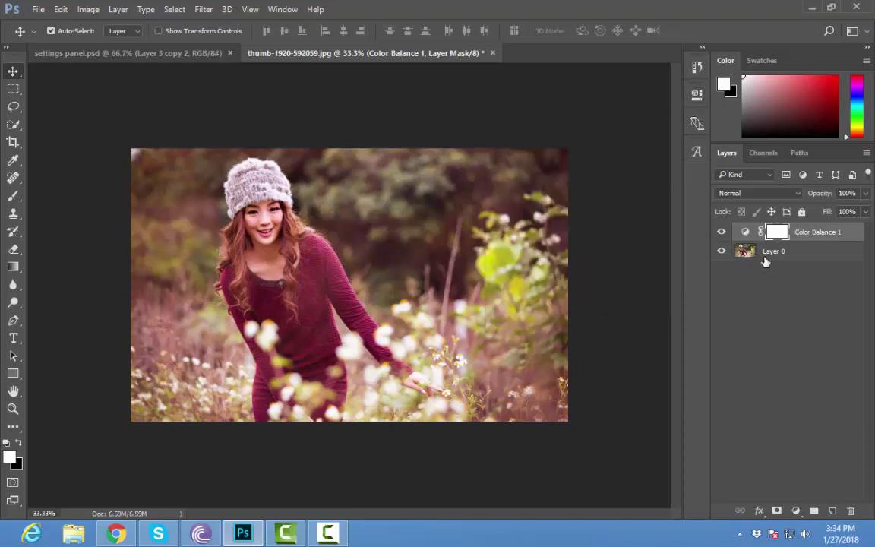
# - Add a Solid Color fill layer with hex colour 00005e
pyautogui.click(795, 510)
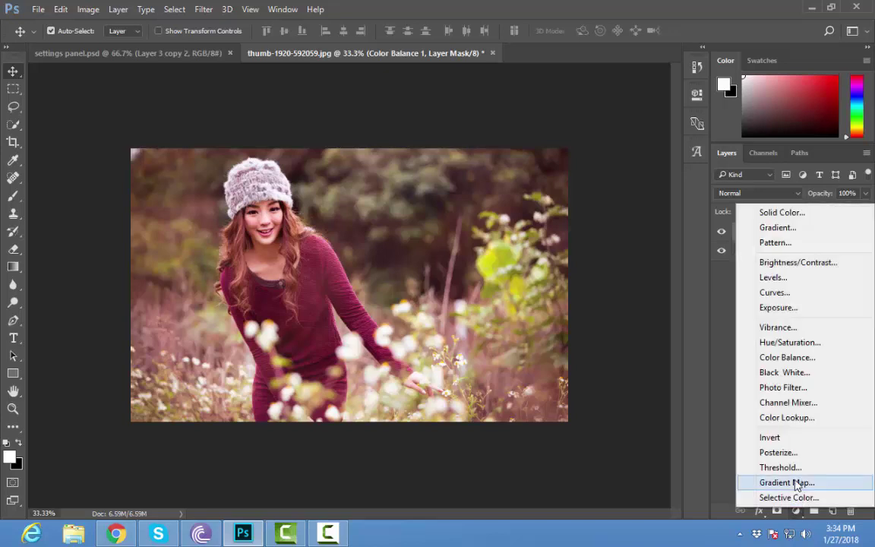
pyautogui.click(775, 218)
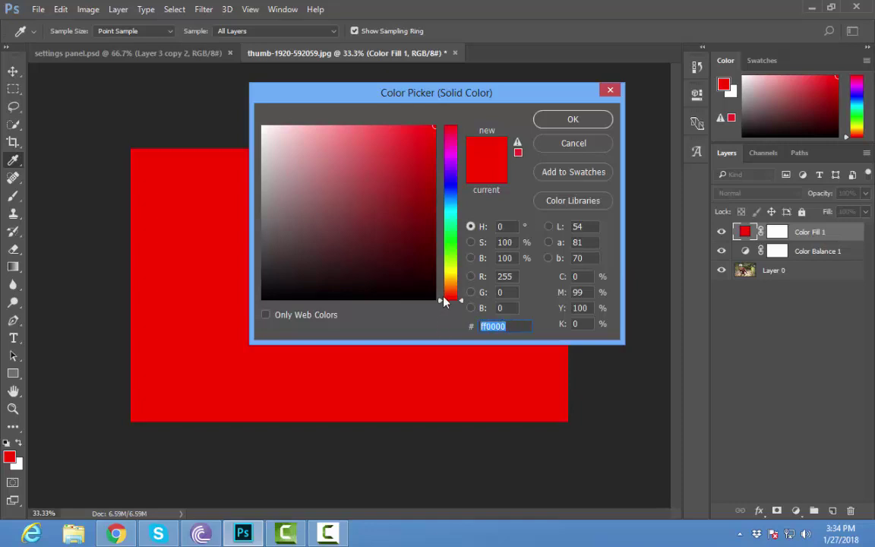
pyautogui.write('000')
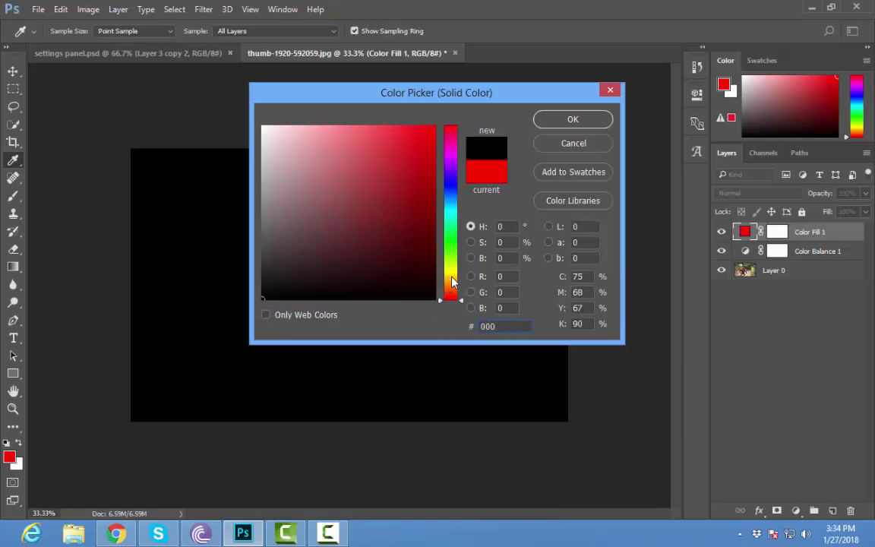
pyautogui.write('05e')
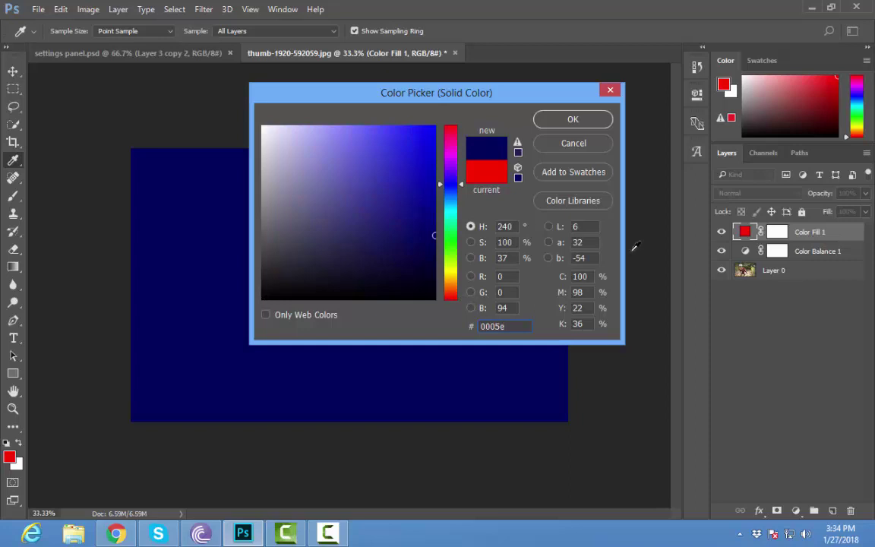
pyautogui.click(573, 122)
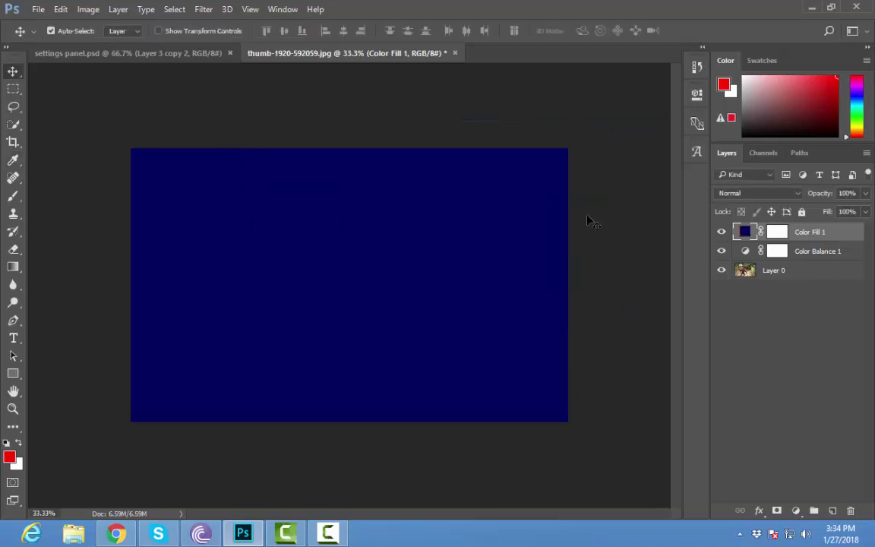
# - Set Color Fill 1 to Exclusion blend mode and toggle it to compare before and after
pyautogui.click(784, 195)
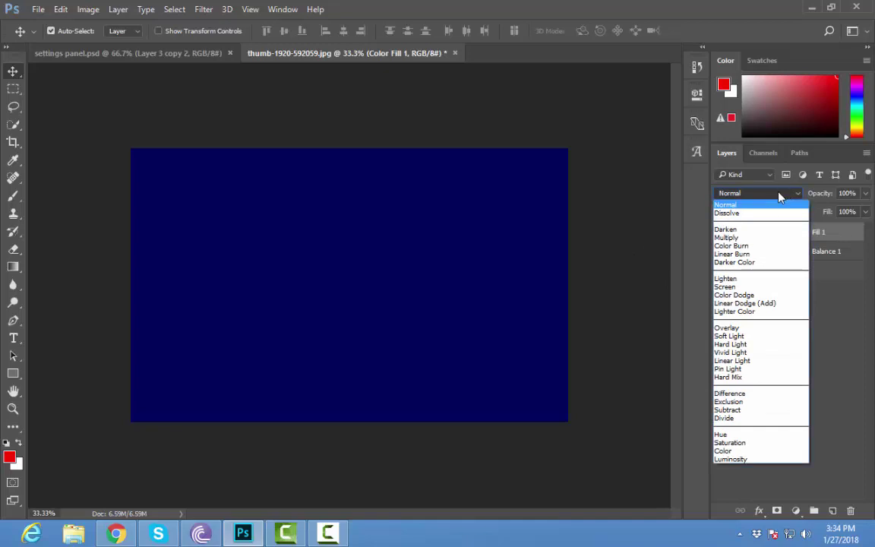
pyautogui.click(737, 402)
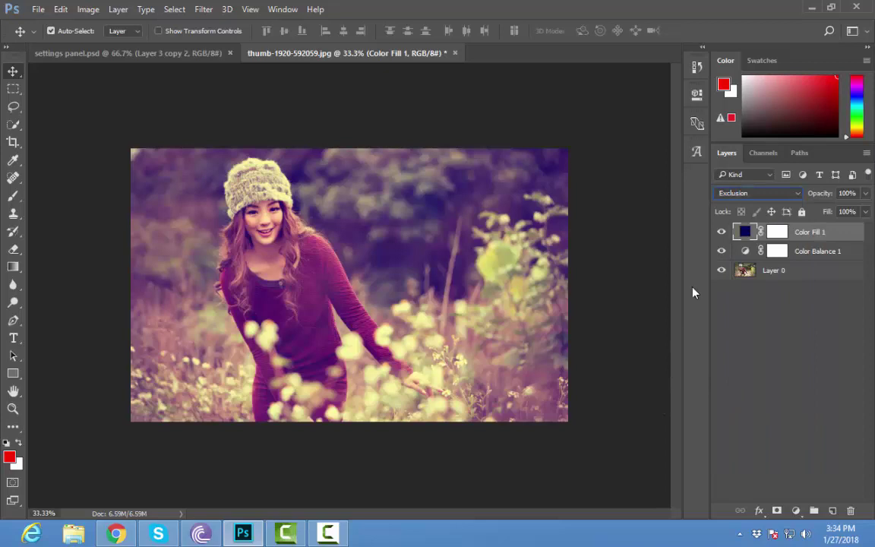
pyautogui.click(721, 232)
pyautogui.click(721, 232)
pyautogui.click(721, 232)
pyautogui.click(802, 511)
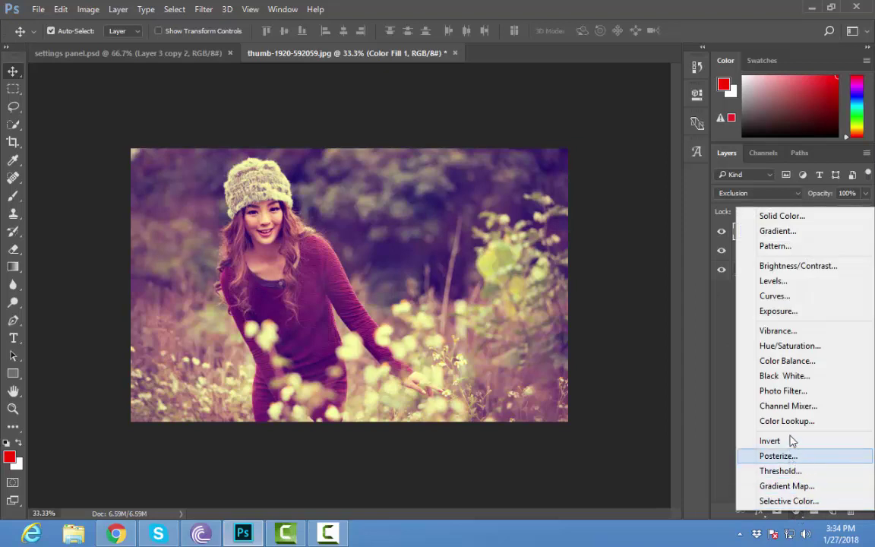
# - Create a Brightness/Contrast adjustment layer set to Brightness 20 and Contrast 37
pyautogui.click(796, 266)
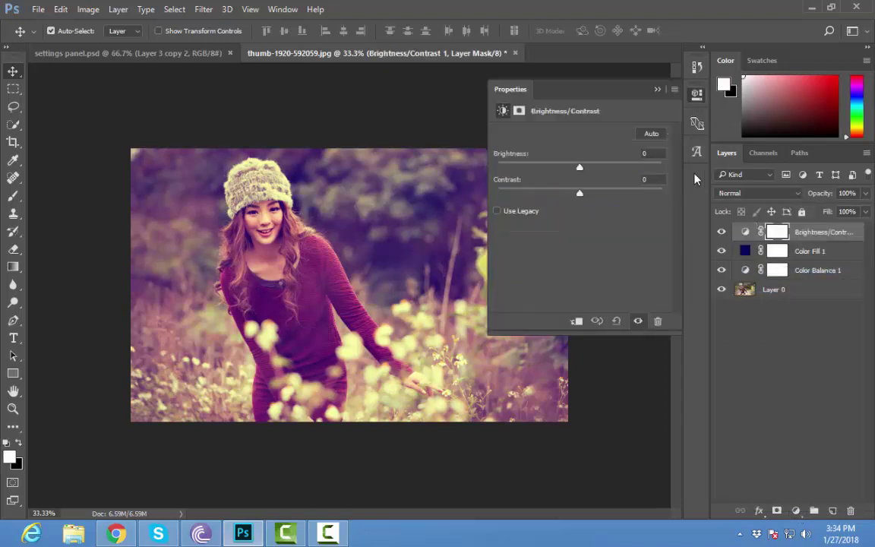
pyautogui.click(658, 153)
pyautogui.write('20')
pyautogui.press('Tab')
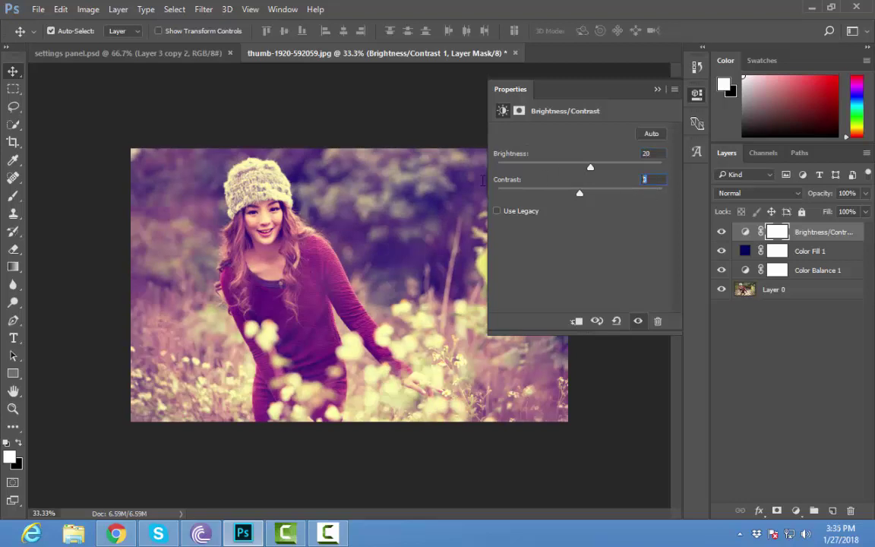
pyautogui.click(600, 195)
pyautogui.moveTo(601, 195)
pyautogui.mouseDown()
pyautogui.moveTo(617, 195)
pyautogui.moveTo(583, 195)
pyautogui.mouseUp()
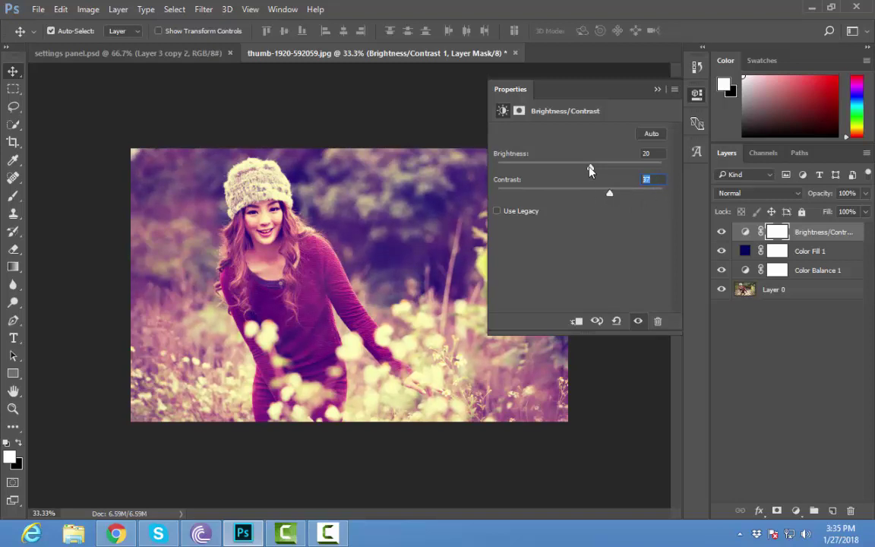
pyautogui.click(657, 88)
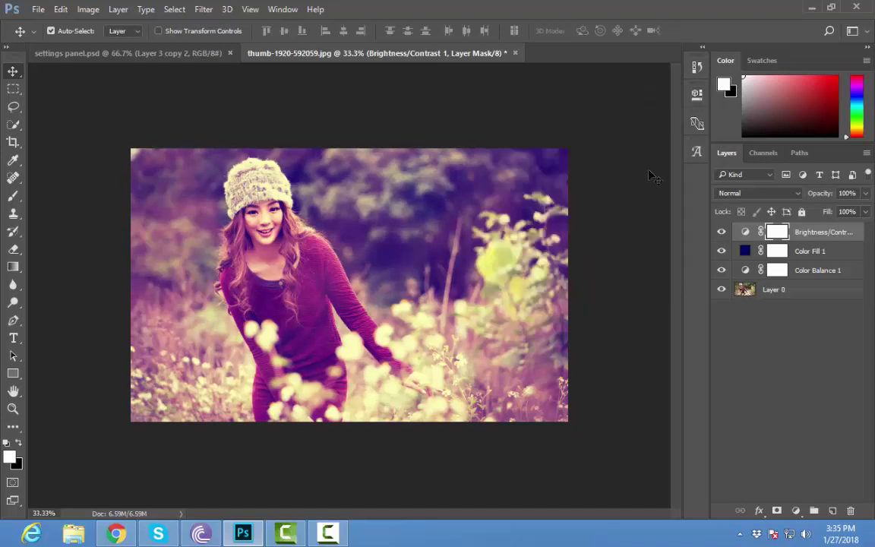
pyautogui.click(795, 511)
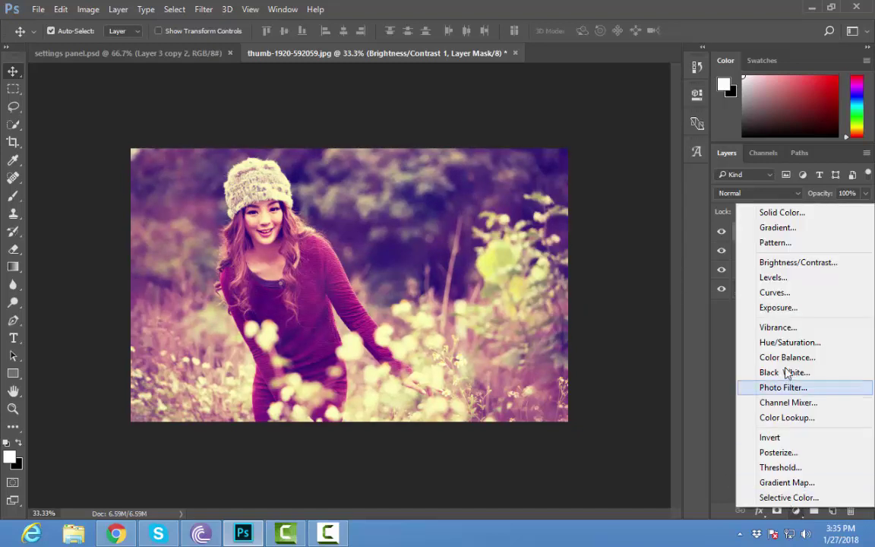
# - Add a Gradient Fill layer whose left stop changes from red to yellow, fading to transparent
pyautogui.click(777, 227)
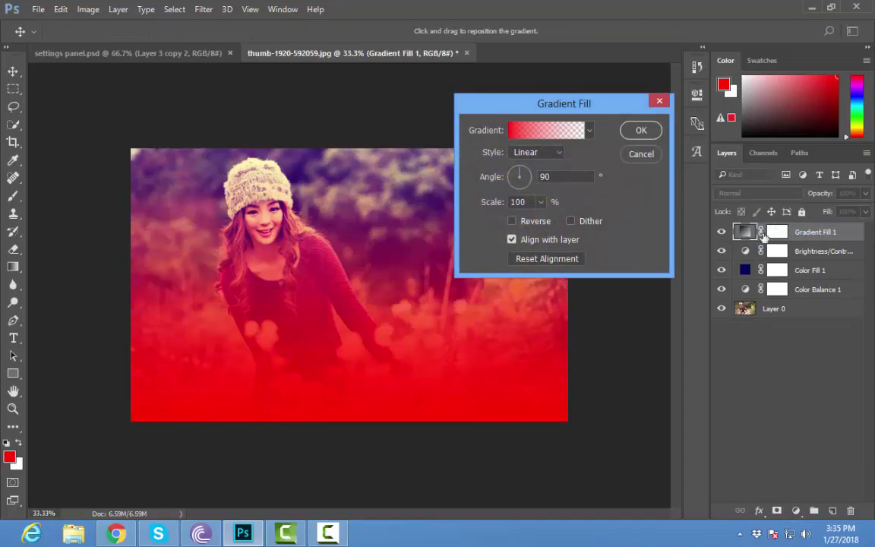
pyautogui.click(514, 137)
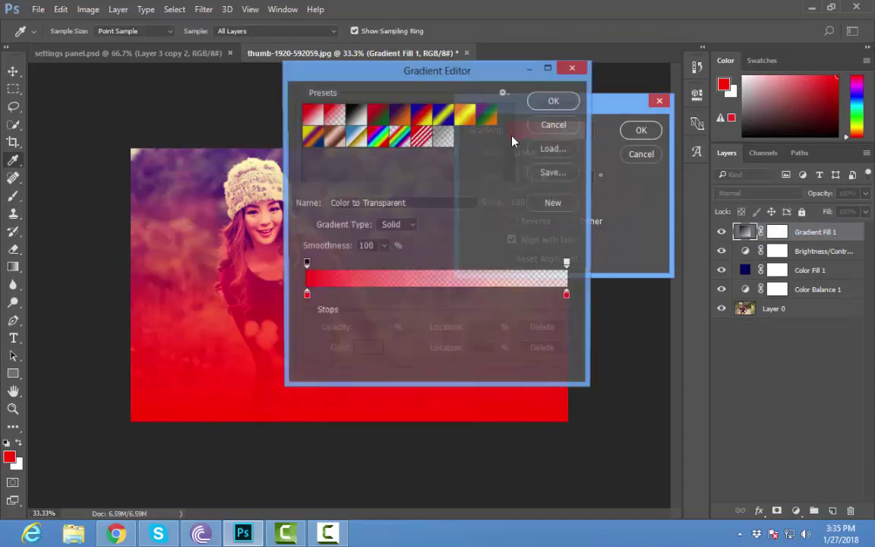
pyautogui.click(305, 296)
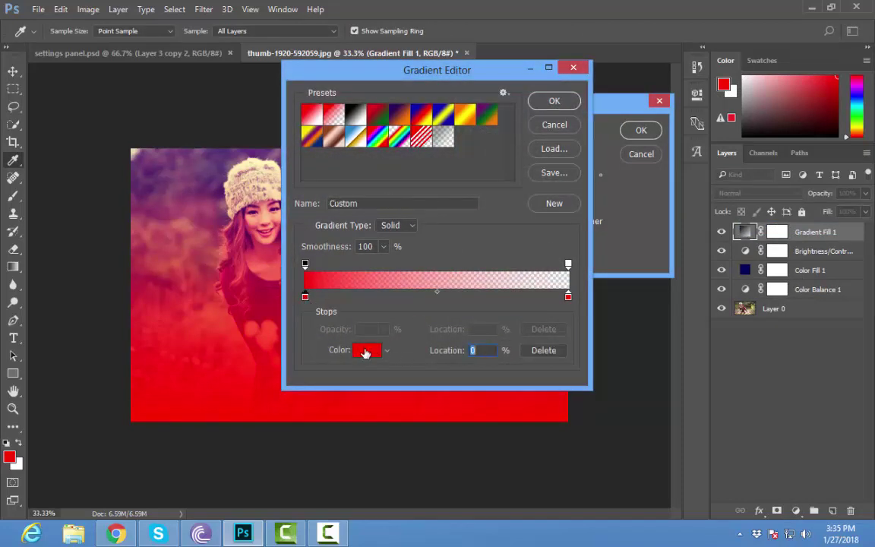
pyautogui.click(364, 353)
pyautogui.moveTo(452, 297); pyautogui.dragTo(451, 279)
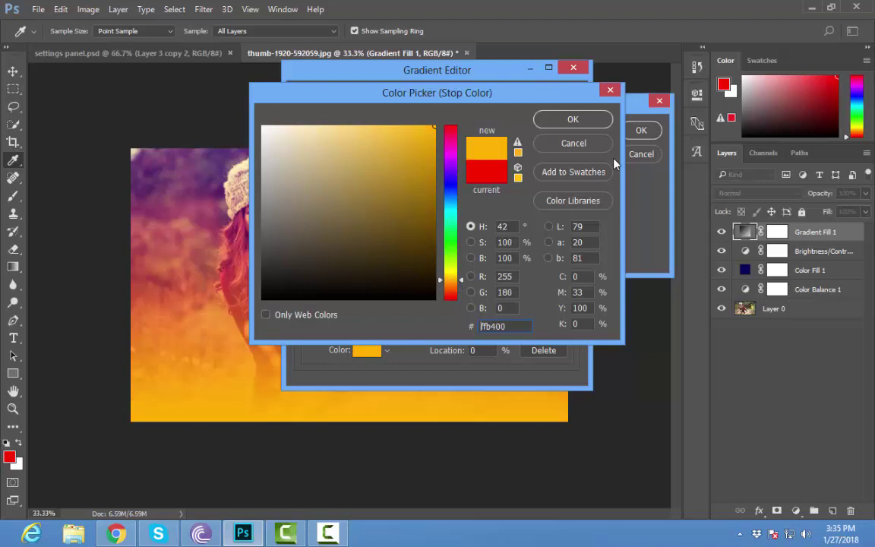
pyautogui.click(569, 121)
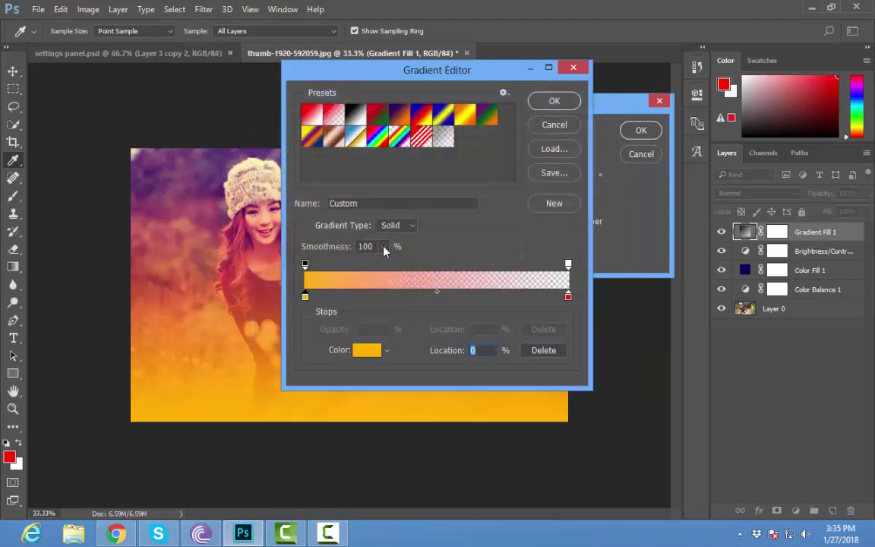
pyautogui.click(566, 102)
# - Set the gradient angle to -45° and shift it so yellow reaches further in
pyautogui.doubleClick(551, 176)
pyautogui.write('-45')
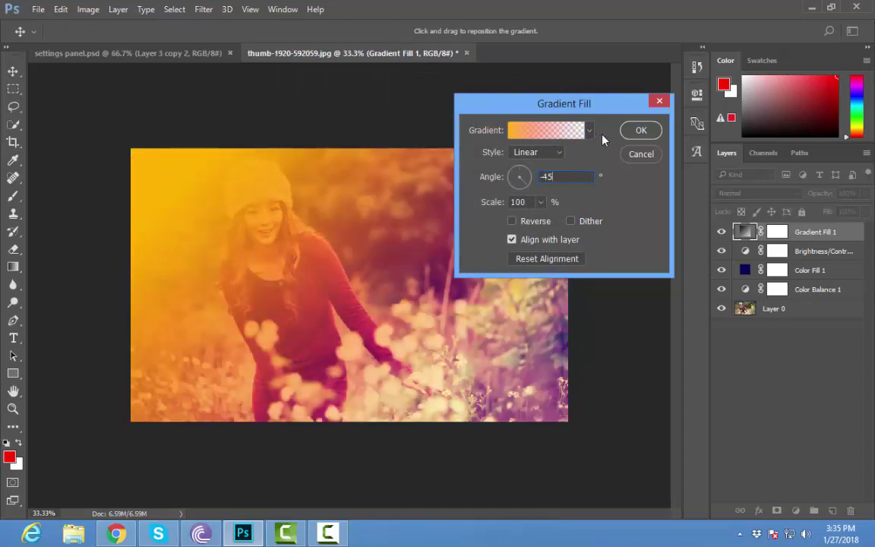
pyautogui.moveTo(215, 219)
pyautogui.mouseDown()
pyautogui.moveTo(226, 220)
pyautogui.moveTo(186, 186)
pyautogui.mouseUp()
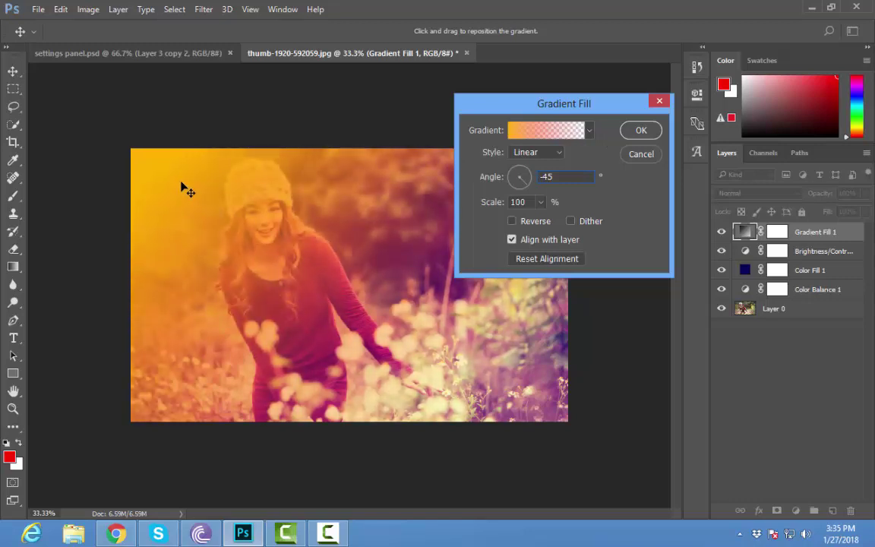
pyautogui.click(639, 132)
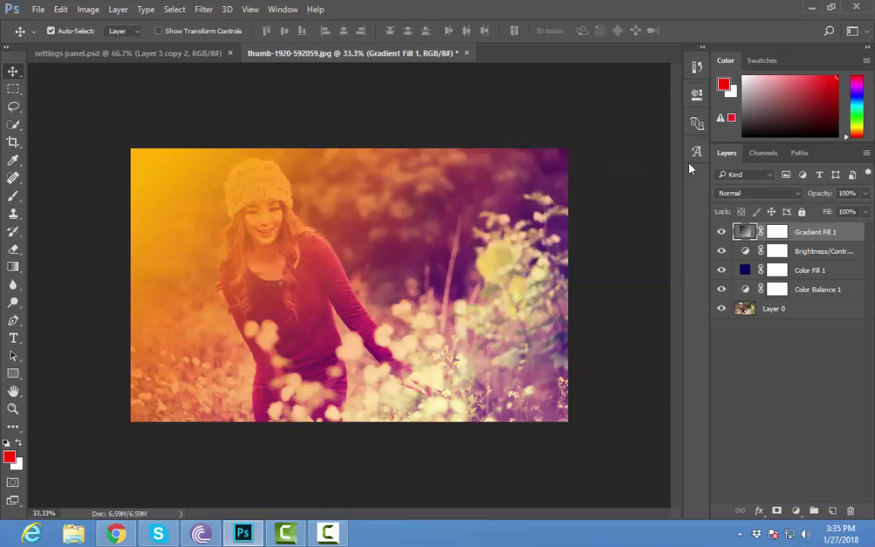
# - Blend Gradient Fill 1 in Screen mode at 66% opacity
pyautogui.click(797, 196)
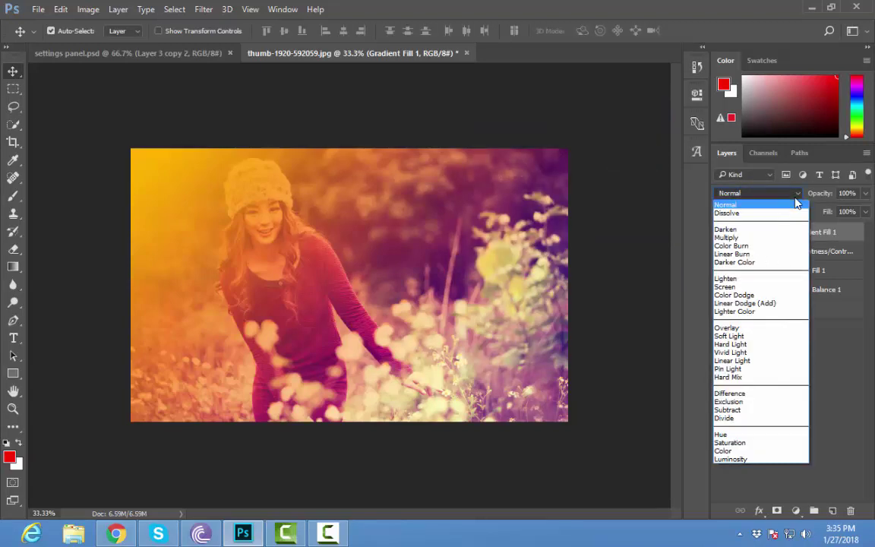
pyautogui.click(769, 286)
pyautogui.click(723, 234)
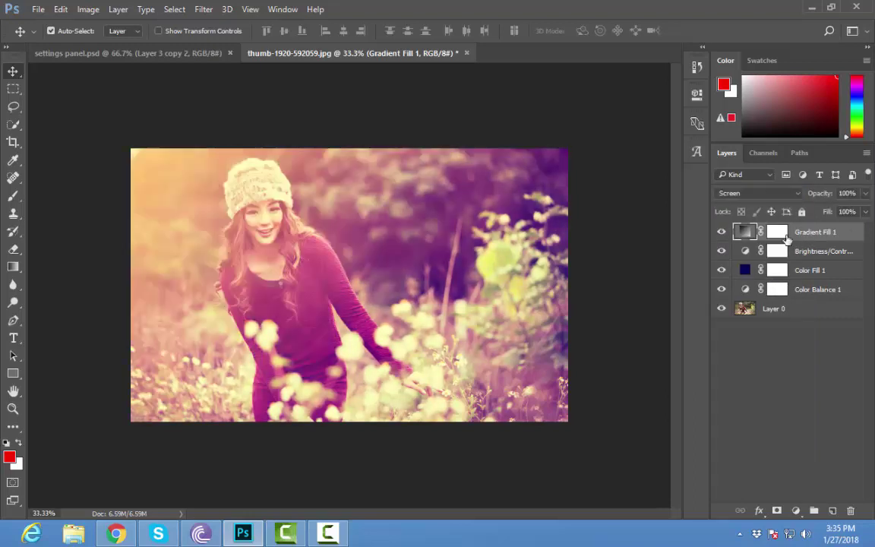
pyautogui.click(865, 194)
pyautogui.moveTo(862, 205); pyautogui.dragTo(844, 213)
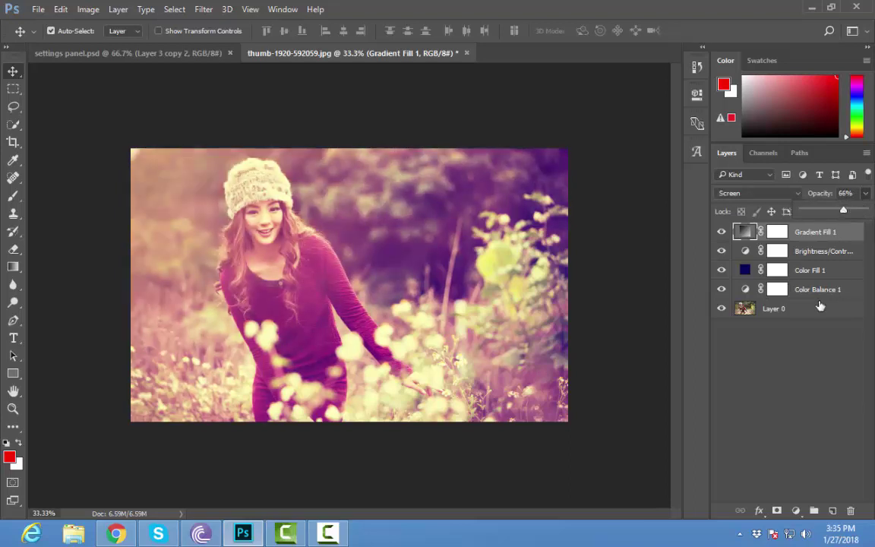
# - Add a new empty layer and set the foreground colour to red
pyautogui.click(831, 510)
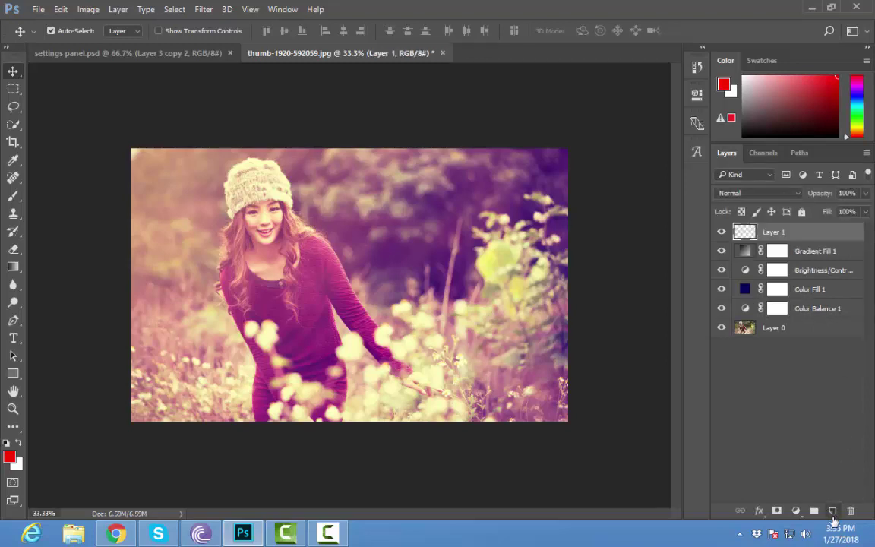
pyautogui.click(9, 456)
pyautogui.click(430, 157)
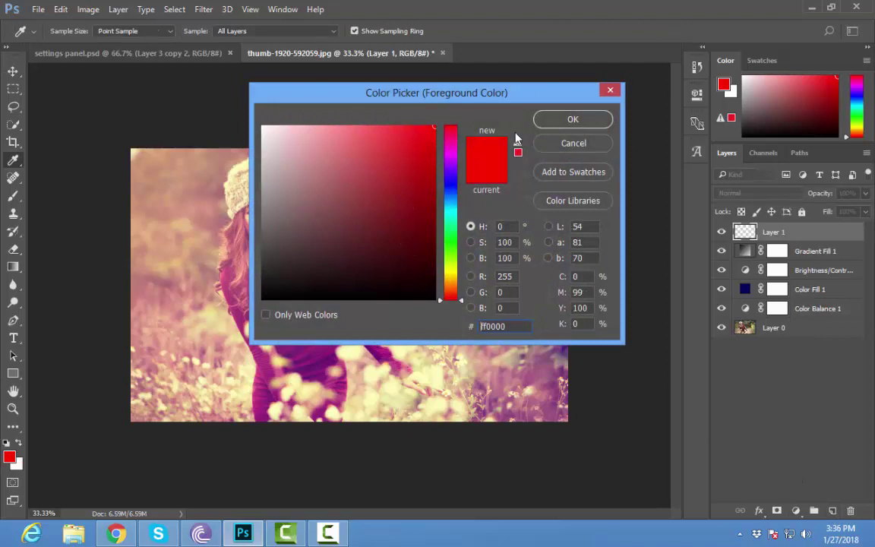
pyautogui.click(573, 119)
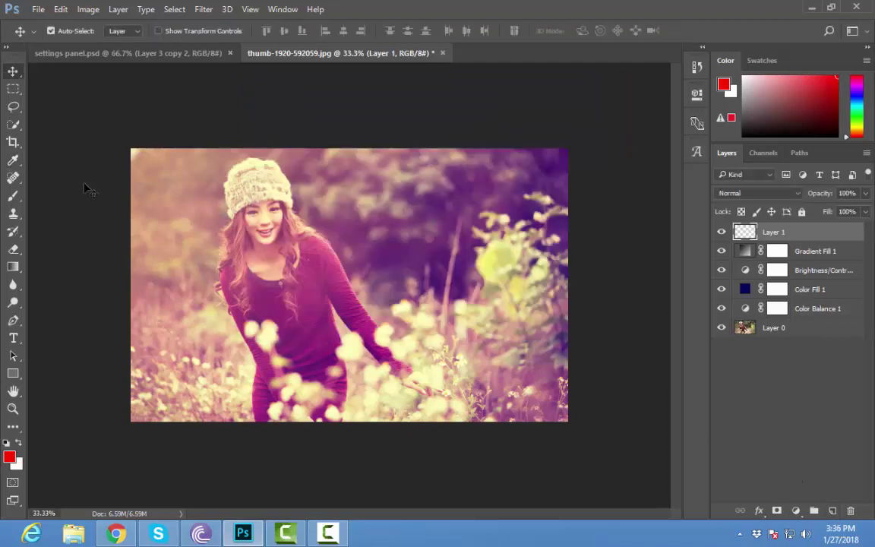
# - Paint soft red over the photo's right half with a 495 px soft round brush
pyautogui.click(16, 196)
pyautogui.rightClick(323, 243)
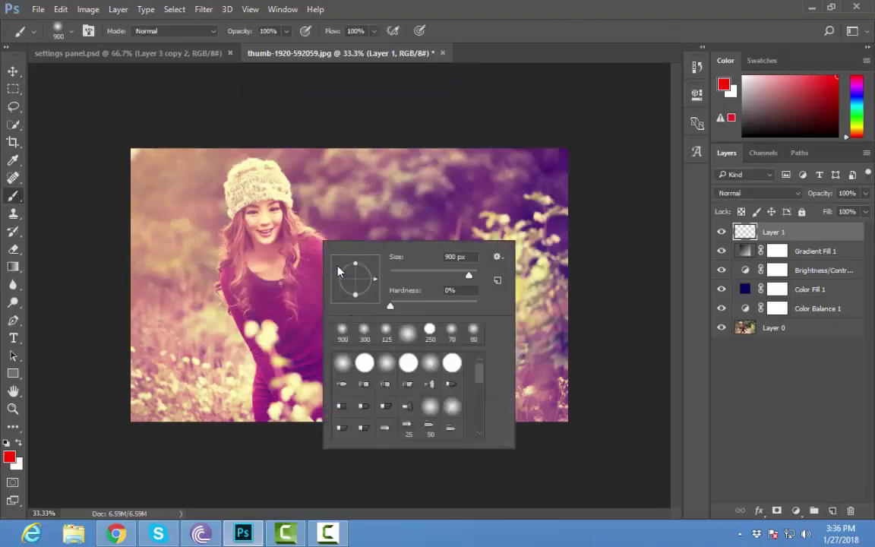
pyautogui.moveTo(460, 277); pyautogui.dragTo(469, 279)
pyautogui.click(407, 333)
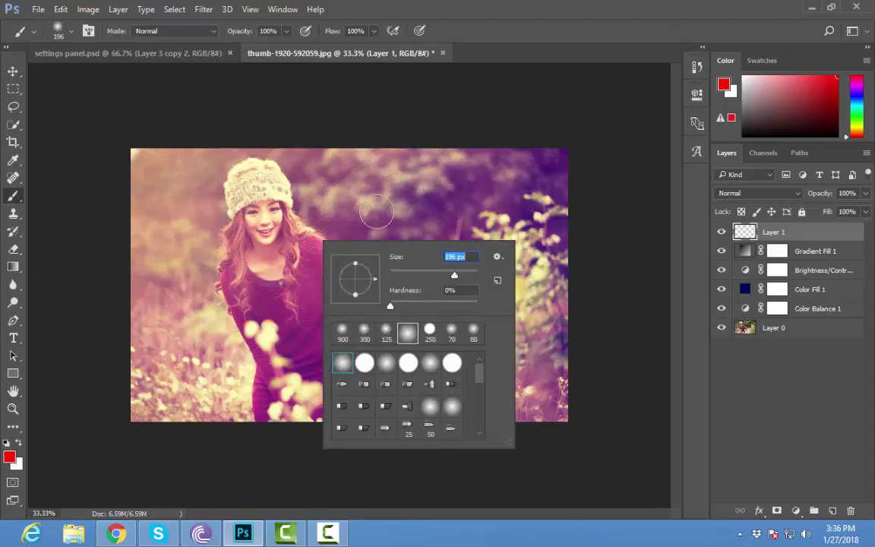
pyautogui.click(375, 194)
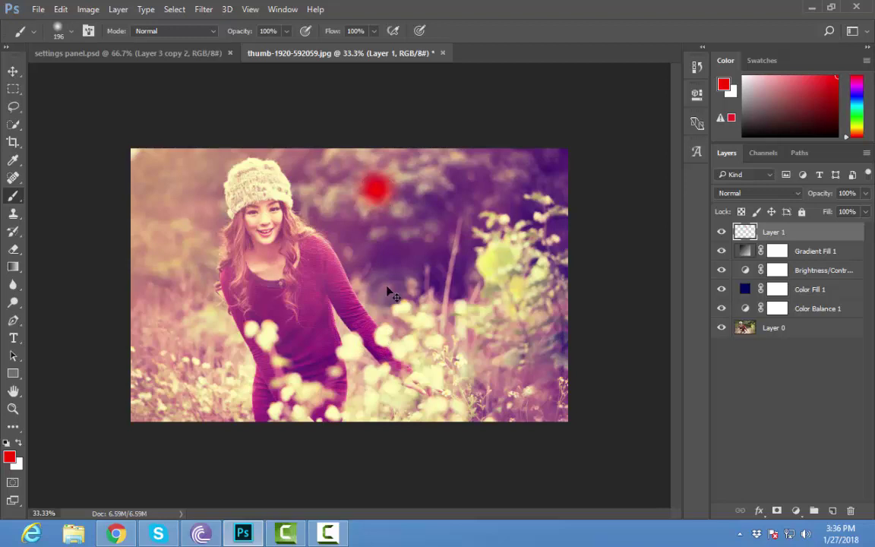
pyautogui.hotkey('ctrl', 'z')
pyautogui.rightClick(401, 236)
pyautogui.moveTo(553, 280); pyautogui.dragTo(567, 272)
pyautogui.moveTo(527, 175)
pyautogui.mouseDown()
pyautogui.moveTo(580, 225)
pyautogui.moveTo(429, 220)
pyautogui.moveTo(461, 176)
pyautogui.moveTo(463, 260)
pyautogui.moveTo(498, 332)
pyautogui.moveTo(453, 335)
pyautogui.moveTo(541, 369)
pyautogui.moveTo(492, 377)
pyautogui.moveTo(451, 324)
pyautogui.moveTo(385, 199)
pyautogui.moveTo(537, 319)
pyautogui.mouseUp()
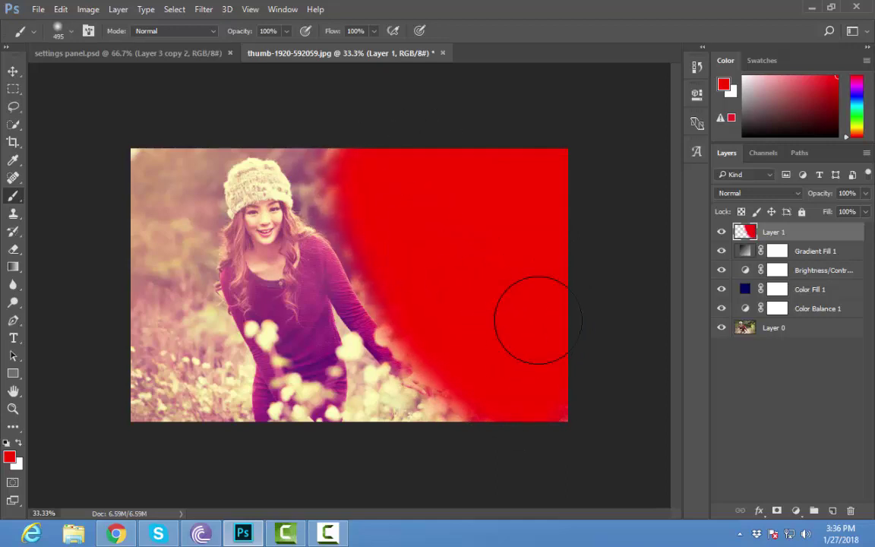
# - Blend Layer 1's red paint in Color Dodge mode at 49% opacity
pyautogui.click(794, 195)
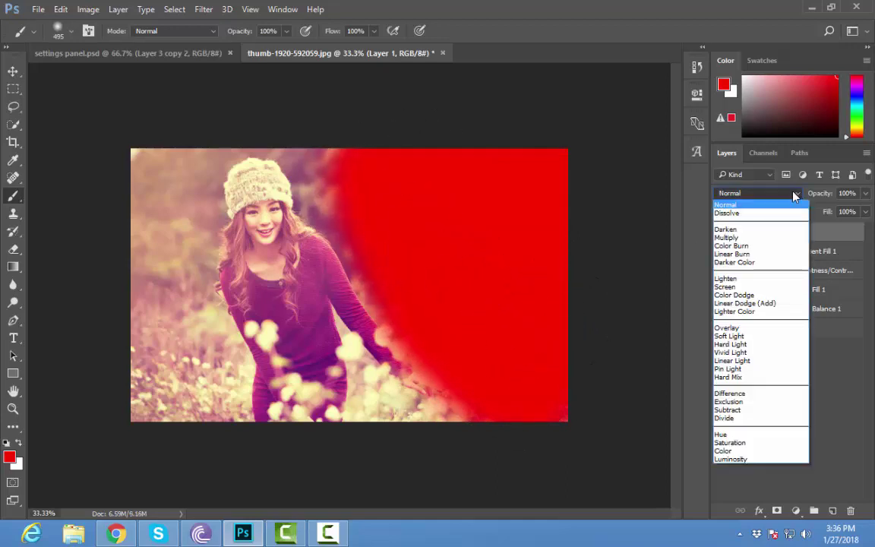
pyautogui.click(745, 294)
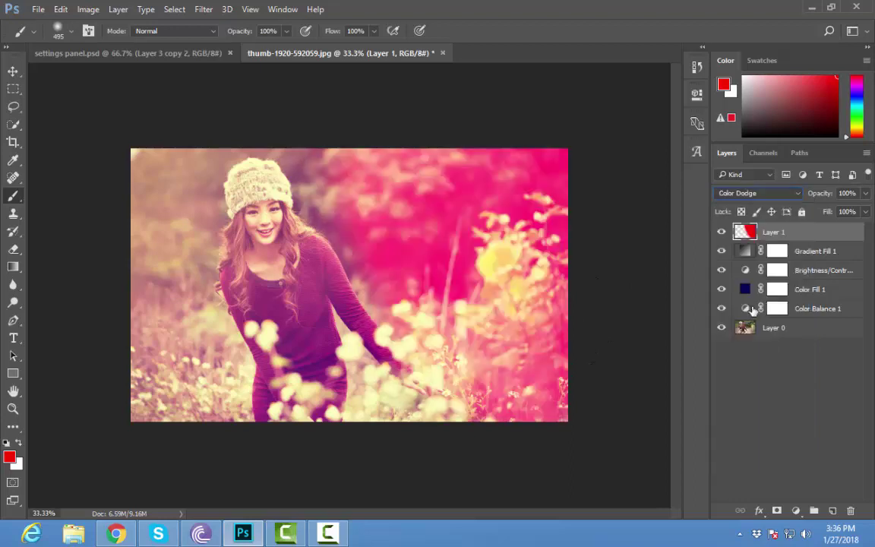
pyautogui.click(866, 193)
pyautogui.moveTo(865, 211); pyautogui.dragTo(837, 212)
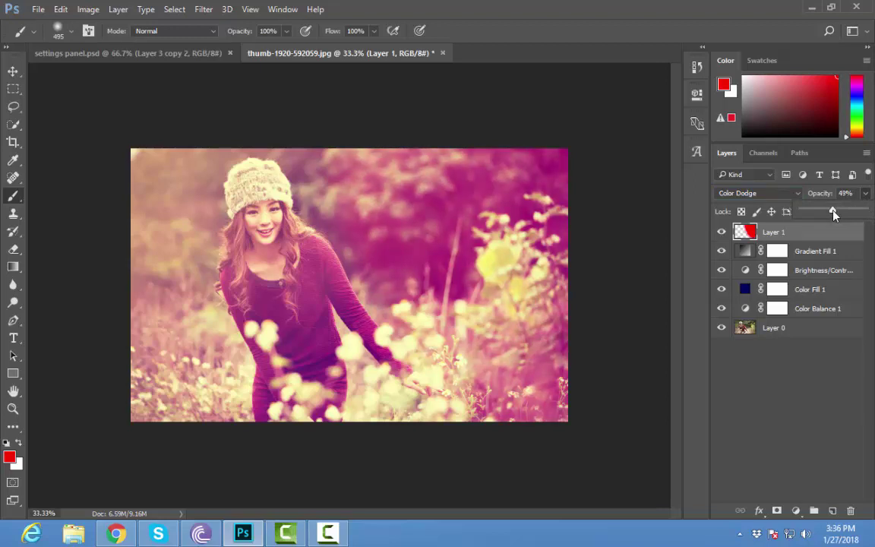
pyautogui.click(12, 71)
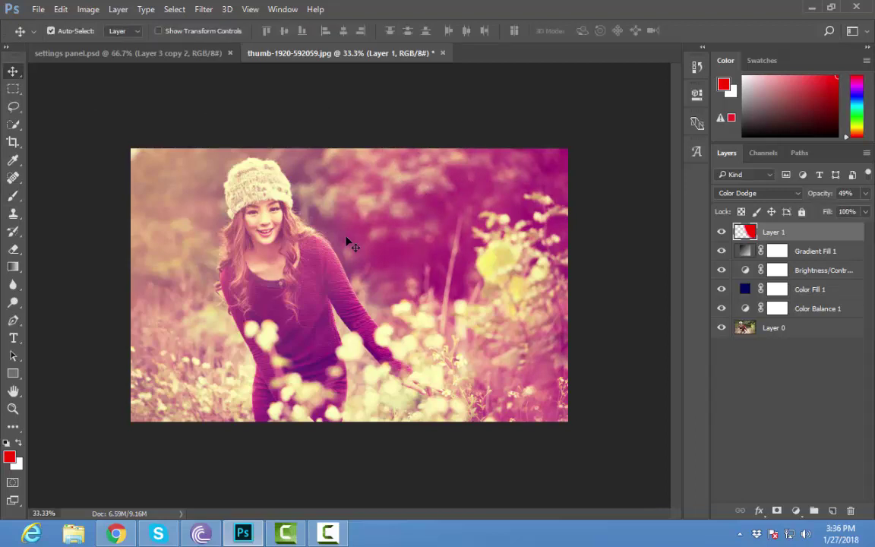